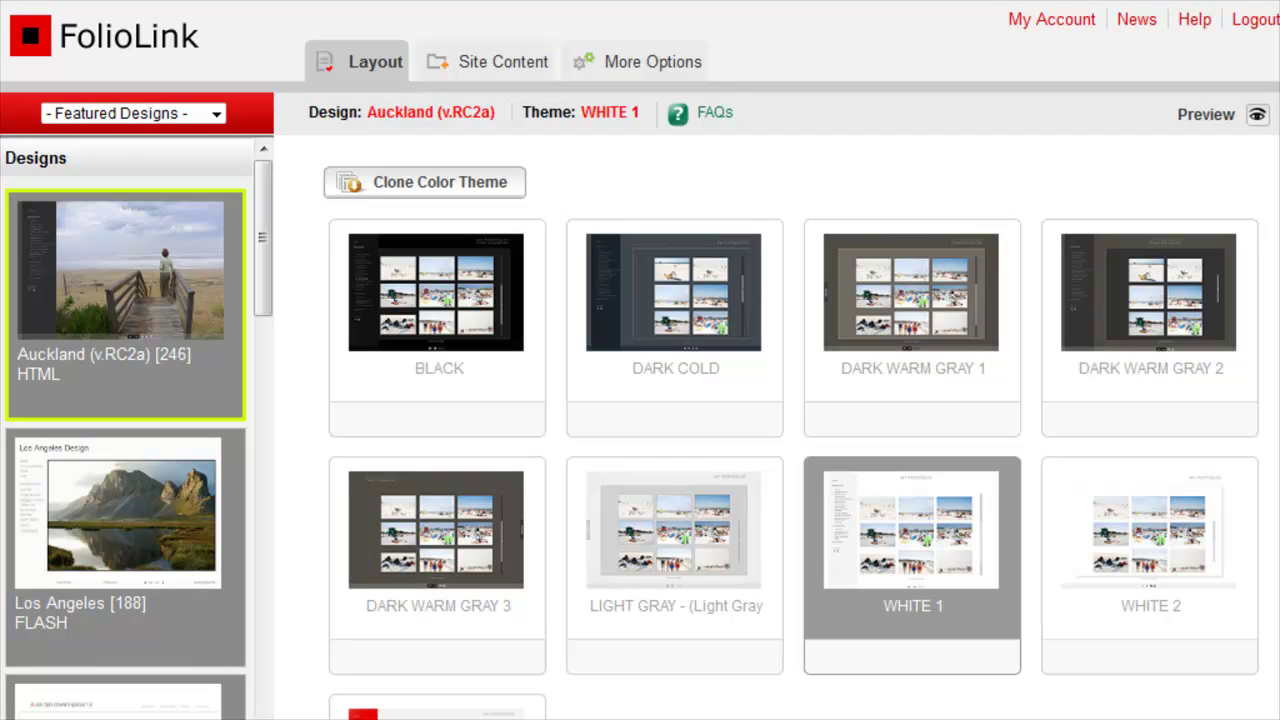
# - Apply the Auckland (v.RC2a) design to the site with the AUTO image size option
pyautogui.click(119, 325)
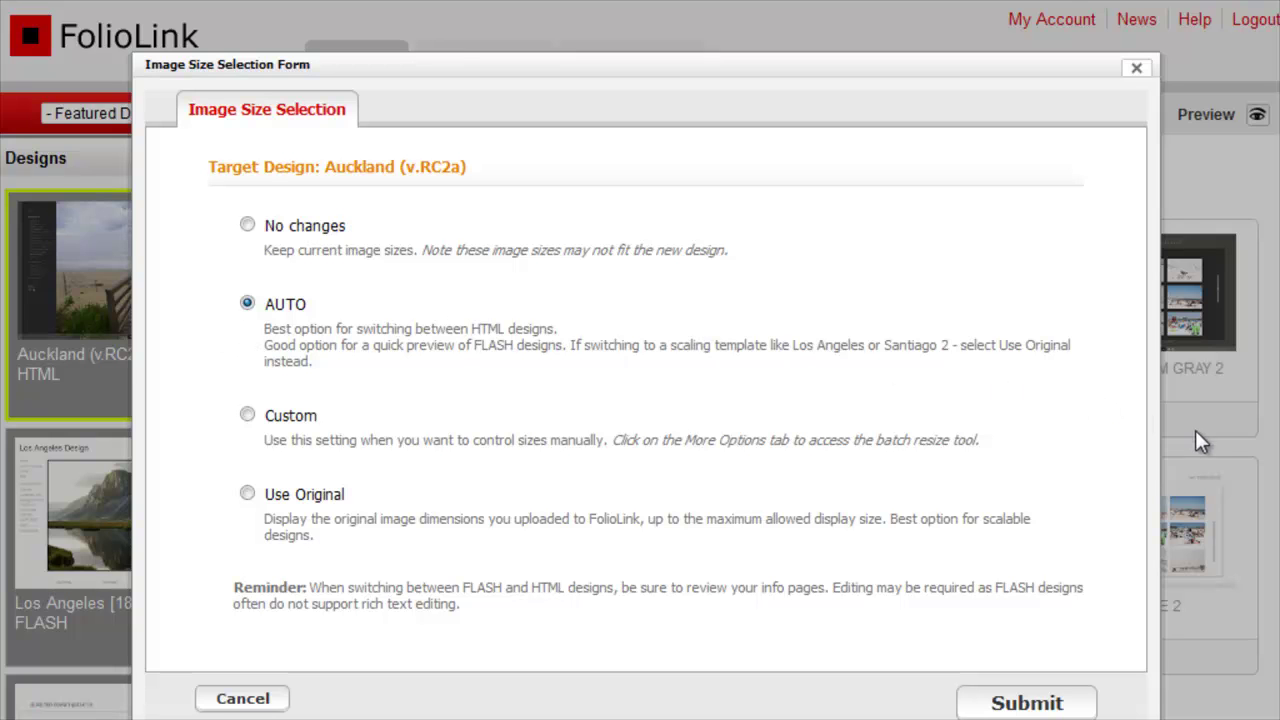
pyautogui.click(1072, 706)
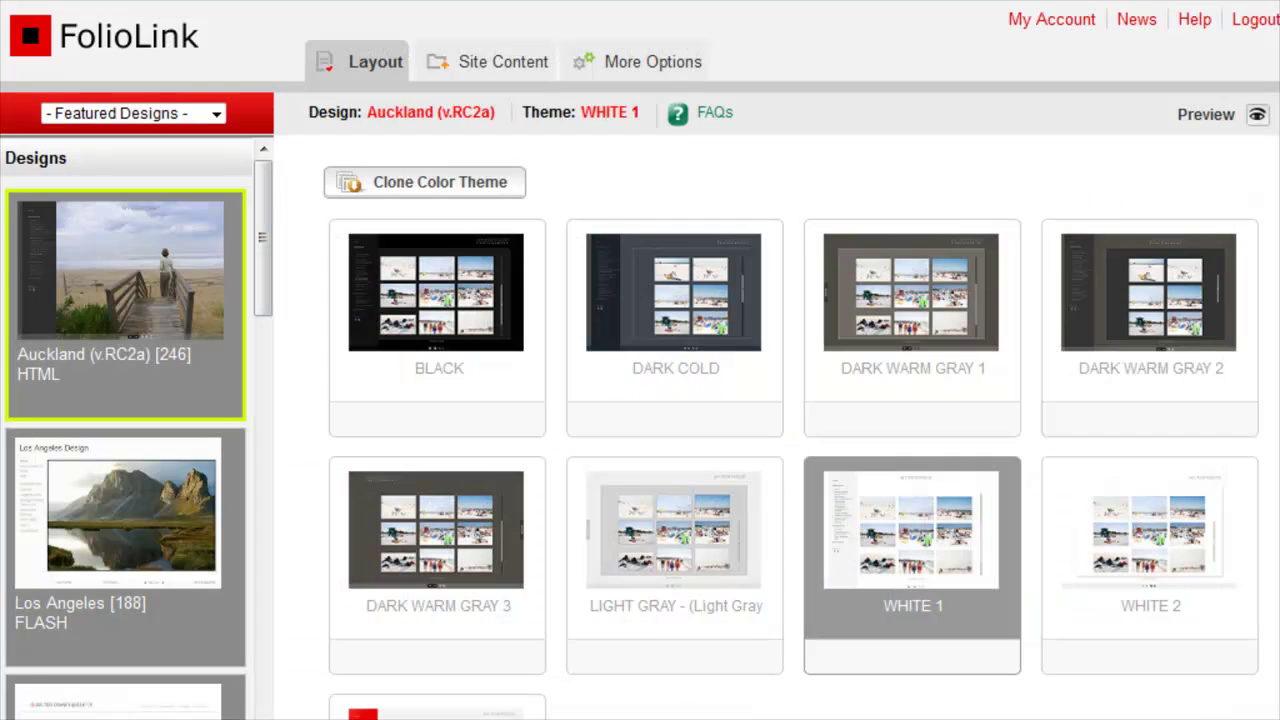
# - Open the image optimization tool and view its Batch Resize options
pyautogui.click(652, 66)
pyautogui.scroll(-2, 1240, 400)
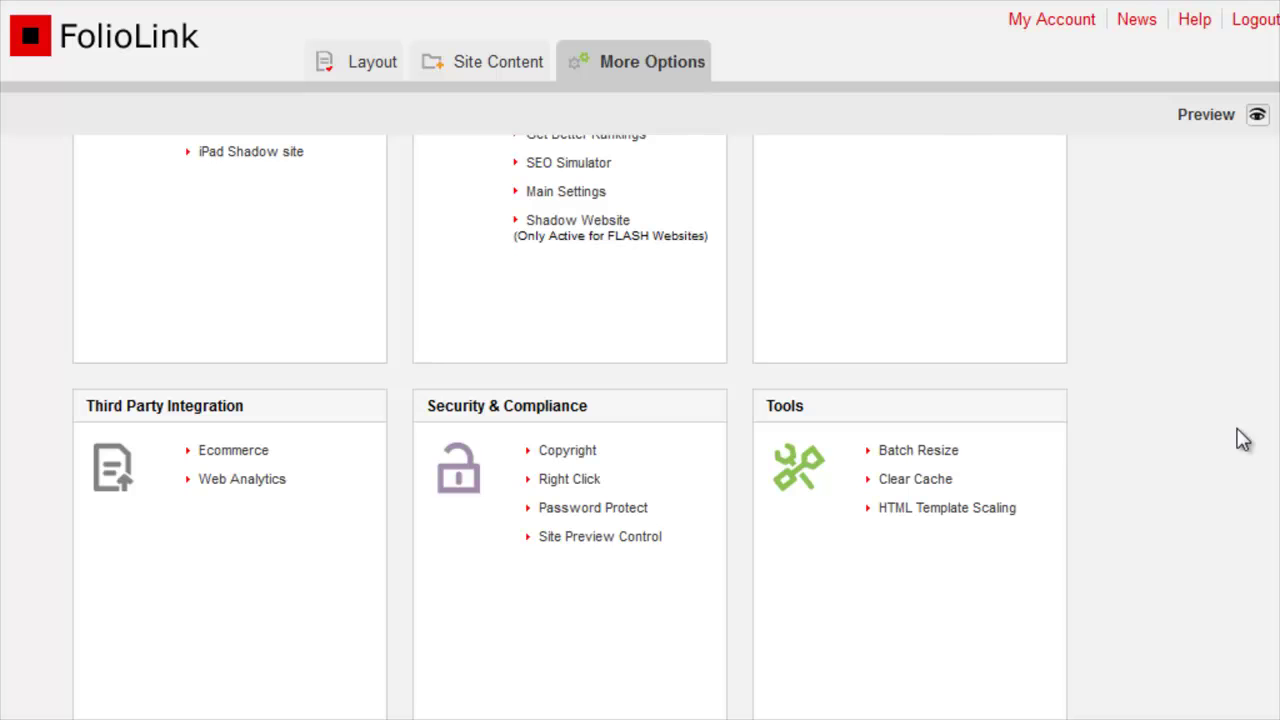
pyautogui.click(950, 453)
pyautogui.click(230, 182)
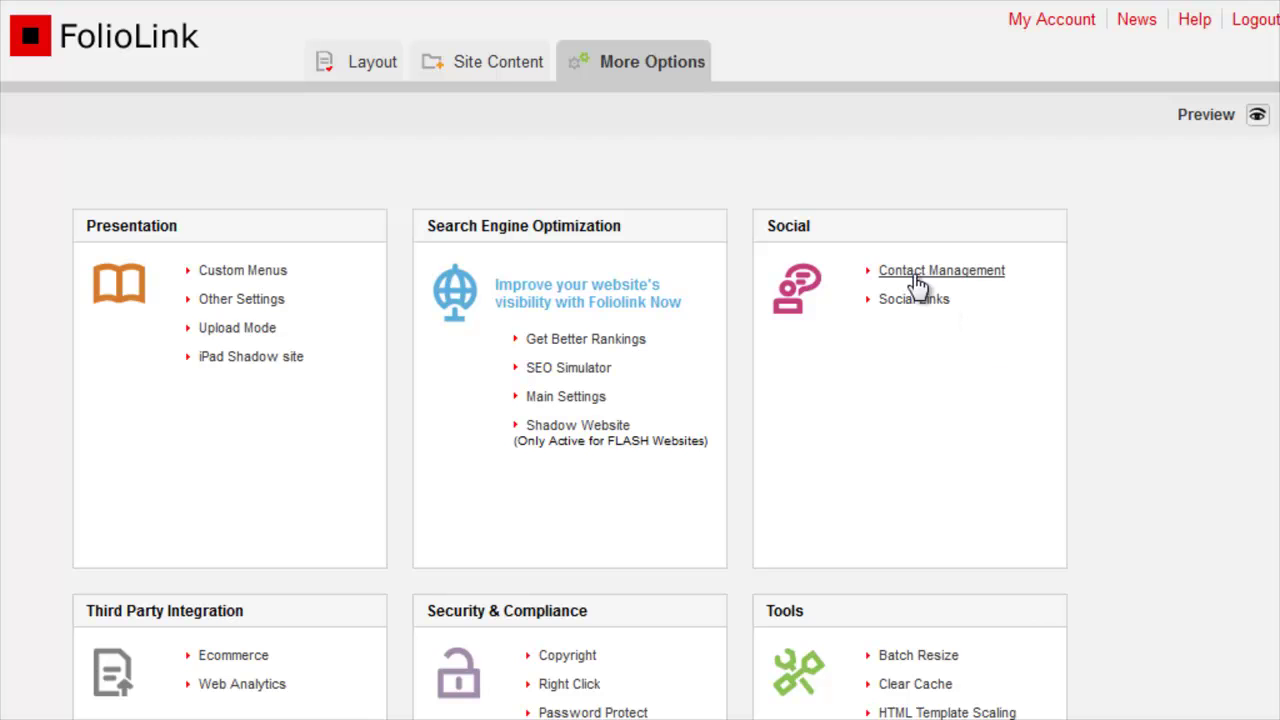
# - Review the image sizing settings of the first two images in the SELECTED WORKS portfolio
pyautogui.click(483, 66)
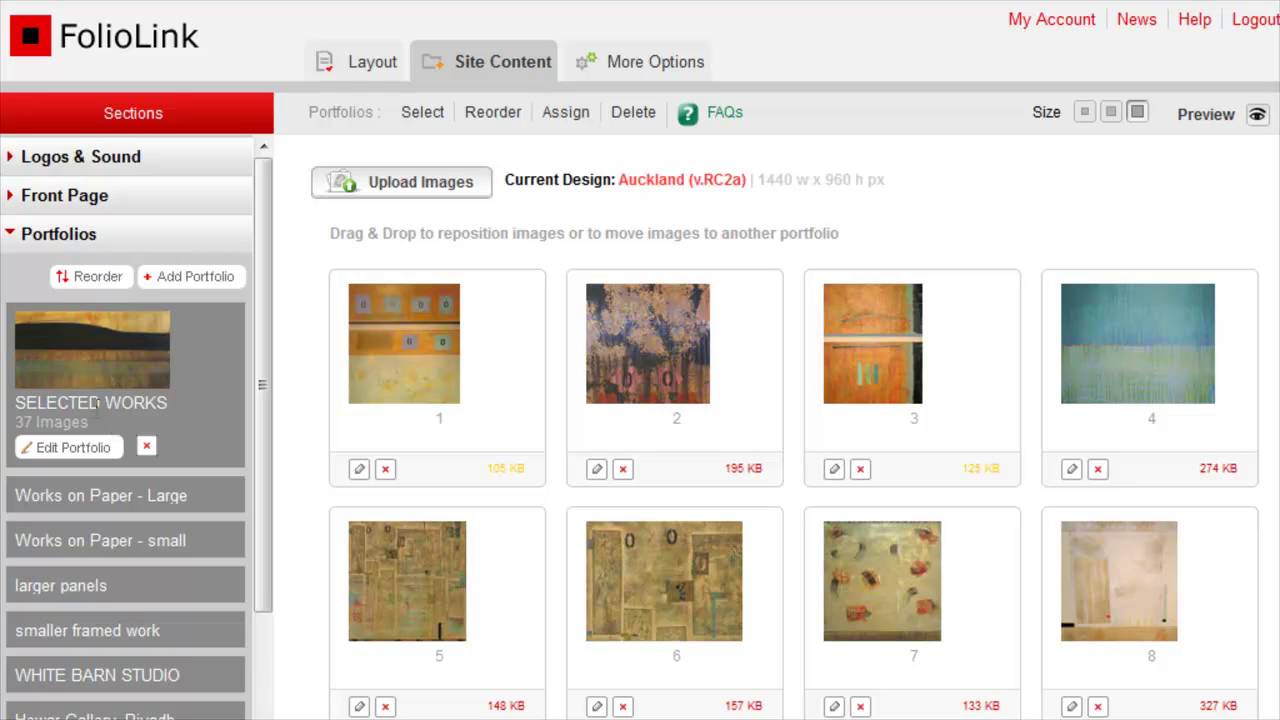
pyautogui.click(359, 470)
pyautogui.click(395, 88)
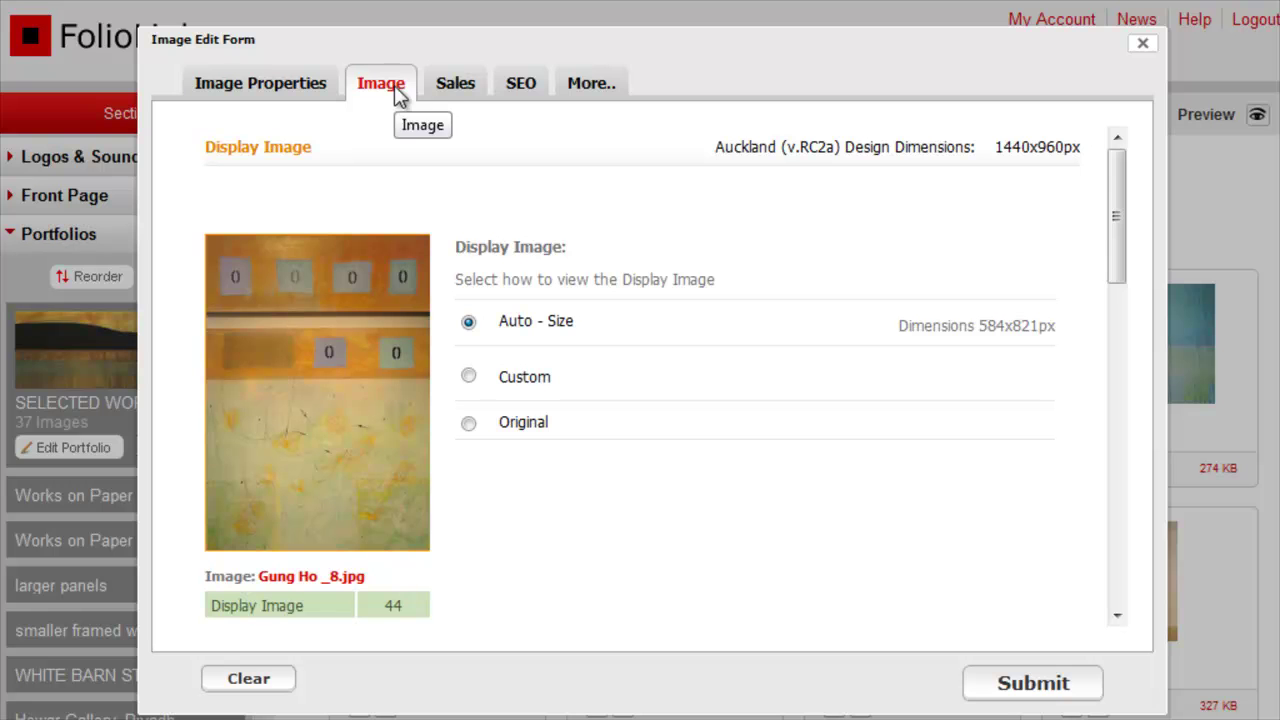
pyautogui.moveTo(1121, 264); pyautogui.dragTo(1120, 414)
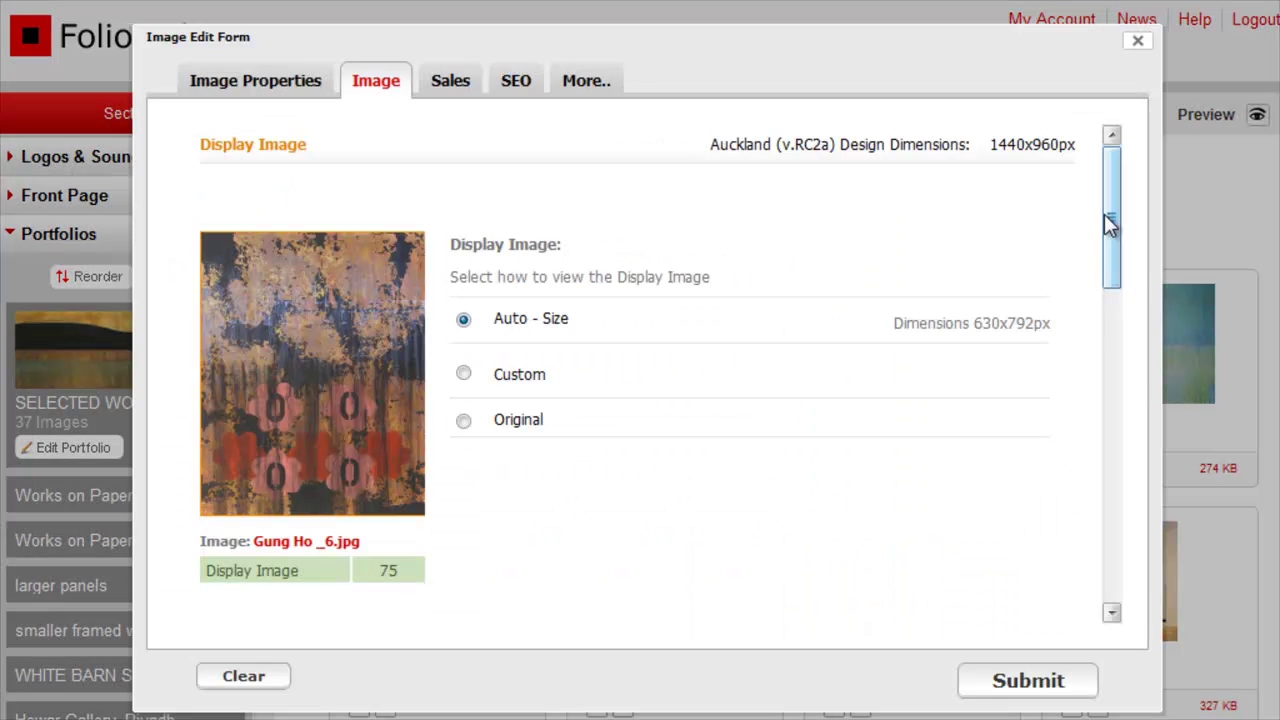
pyautogui.moveTo(1105, 214); pyautogui.dragTo(1112, 380)
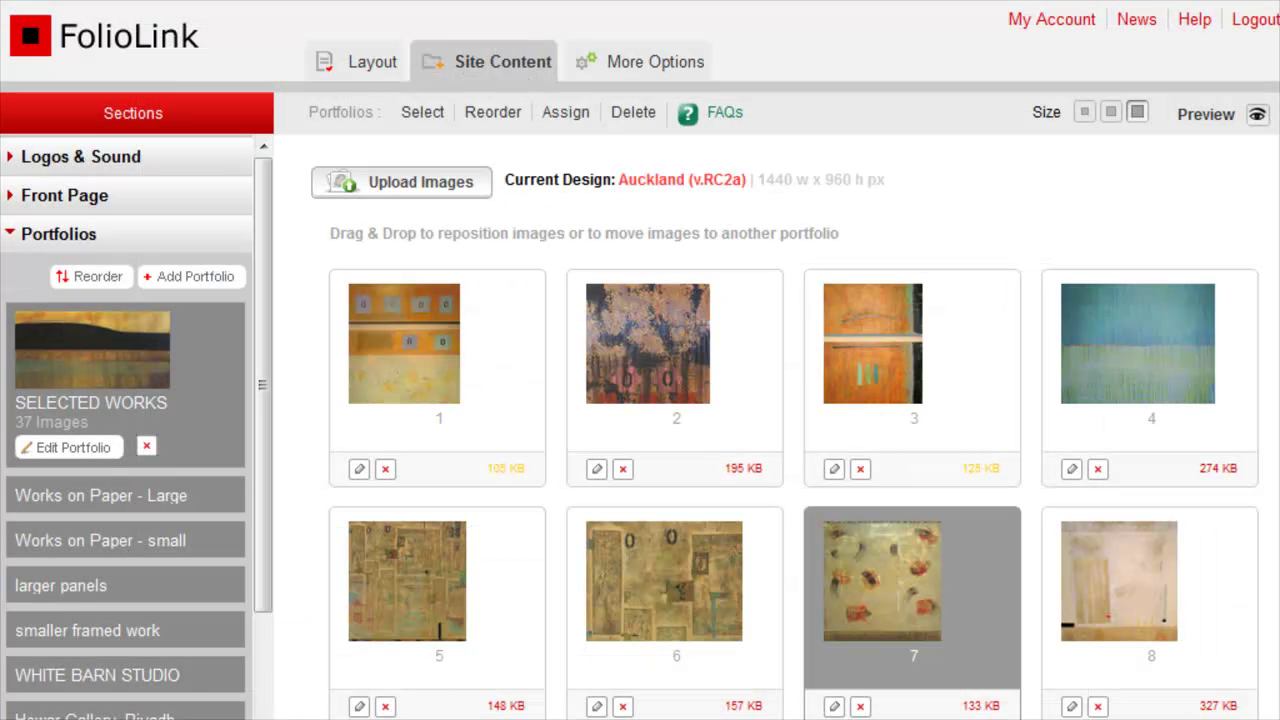
# - Set up a Batch Resize for image thumbnails only, with a height of 200 and no width
pyautogui.click(667, 72)
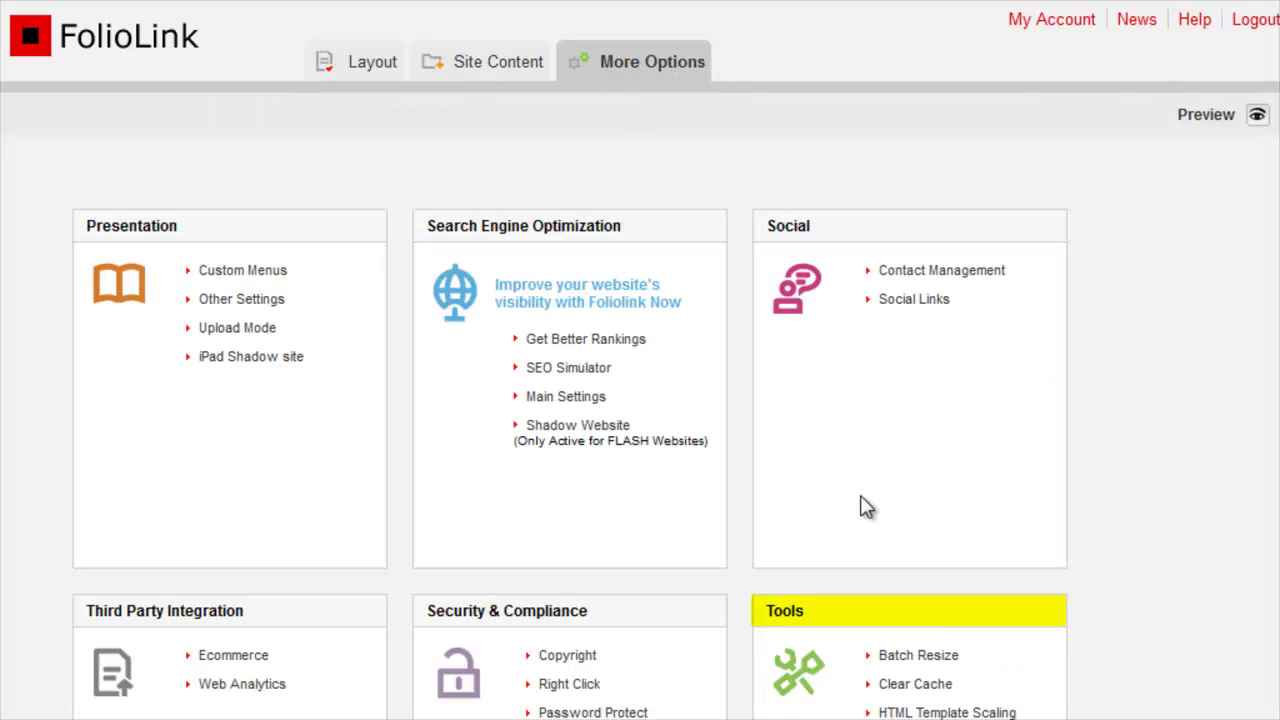
pyautogui.click(920, 658)
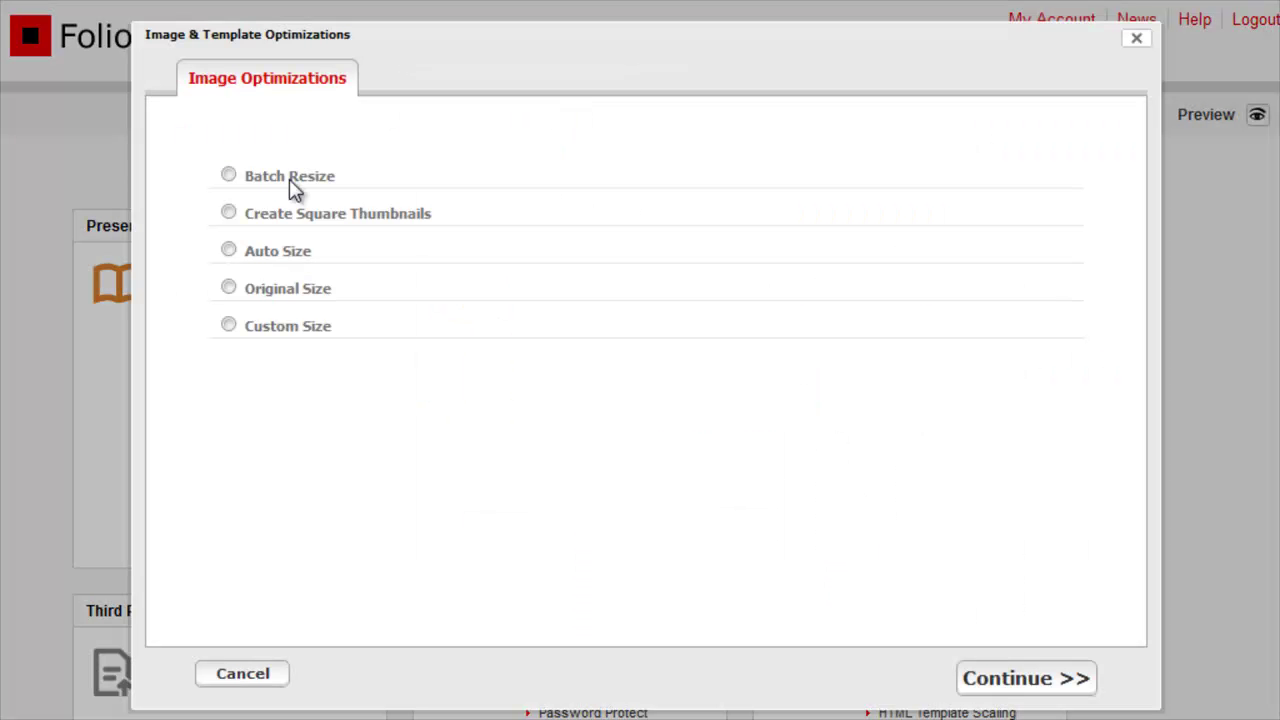
pyautogui.click(229, 177)
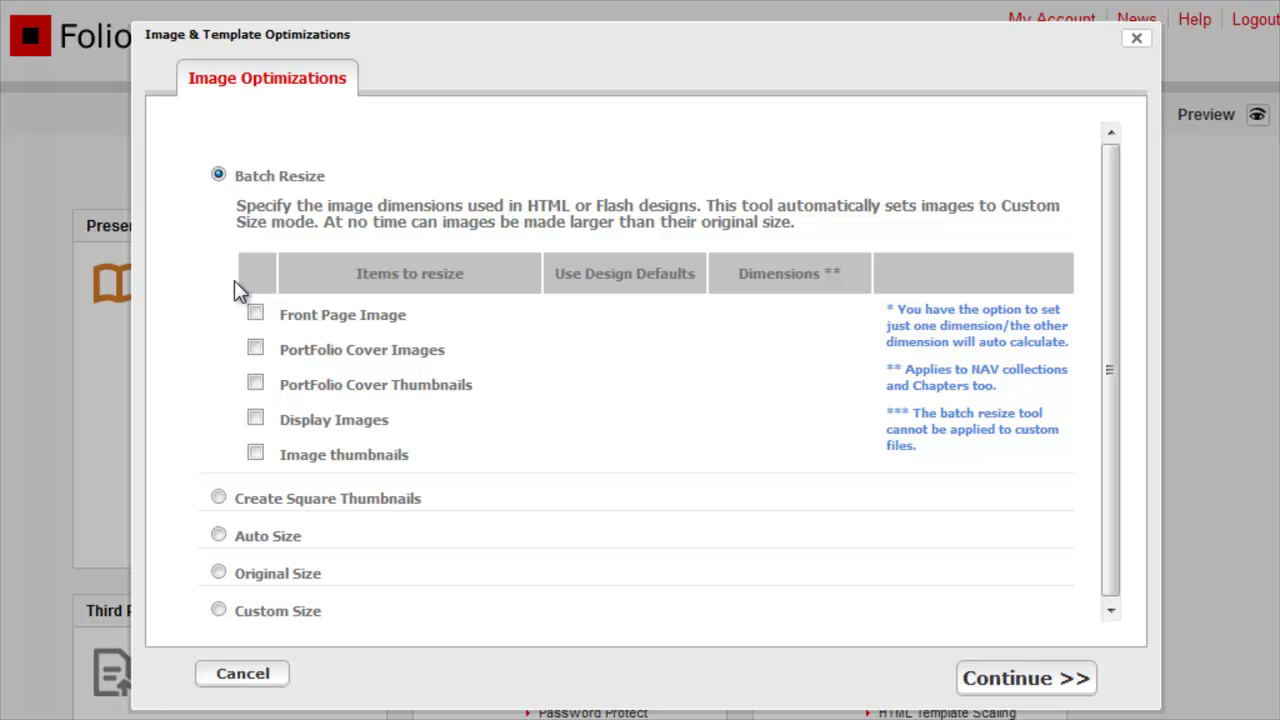
pyautogui.click(256, 453)
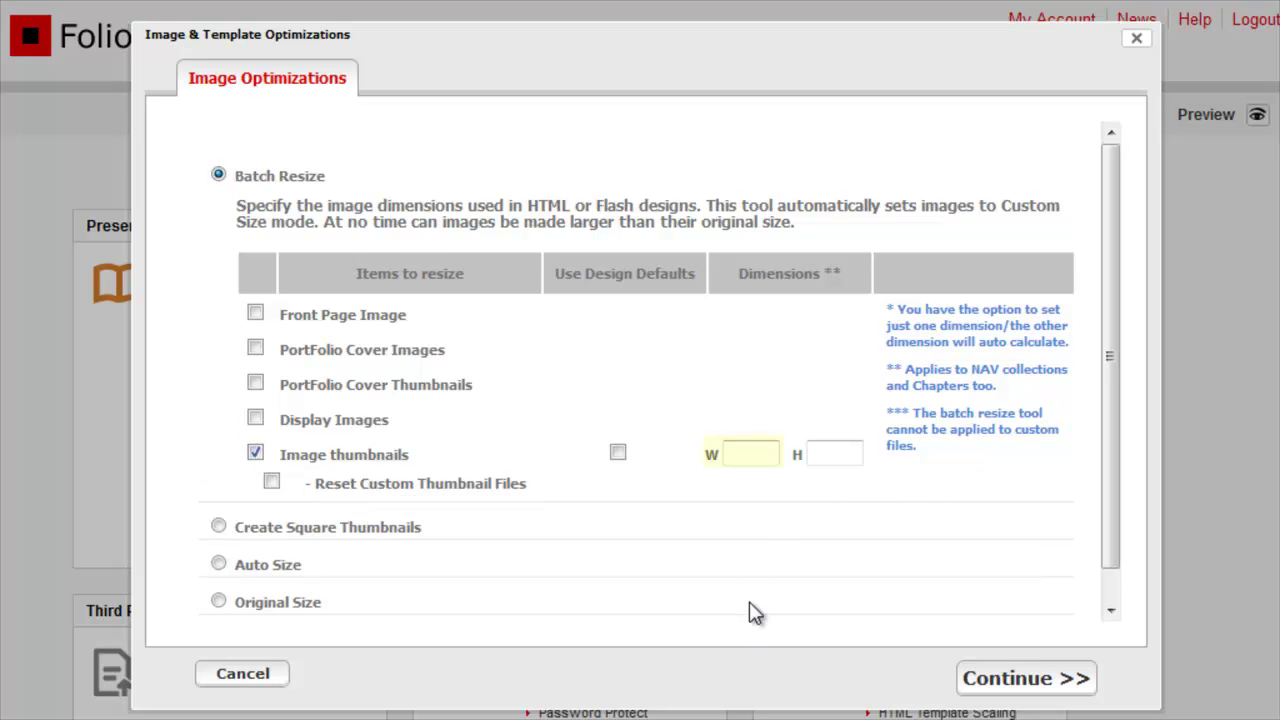
pyautogui.click(843, 458)
pyautogui.write('200')
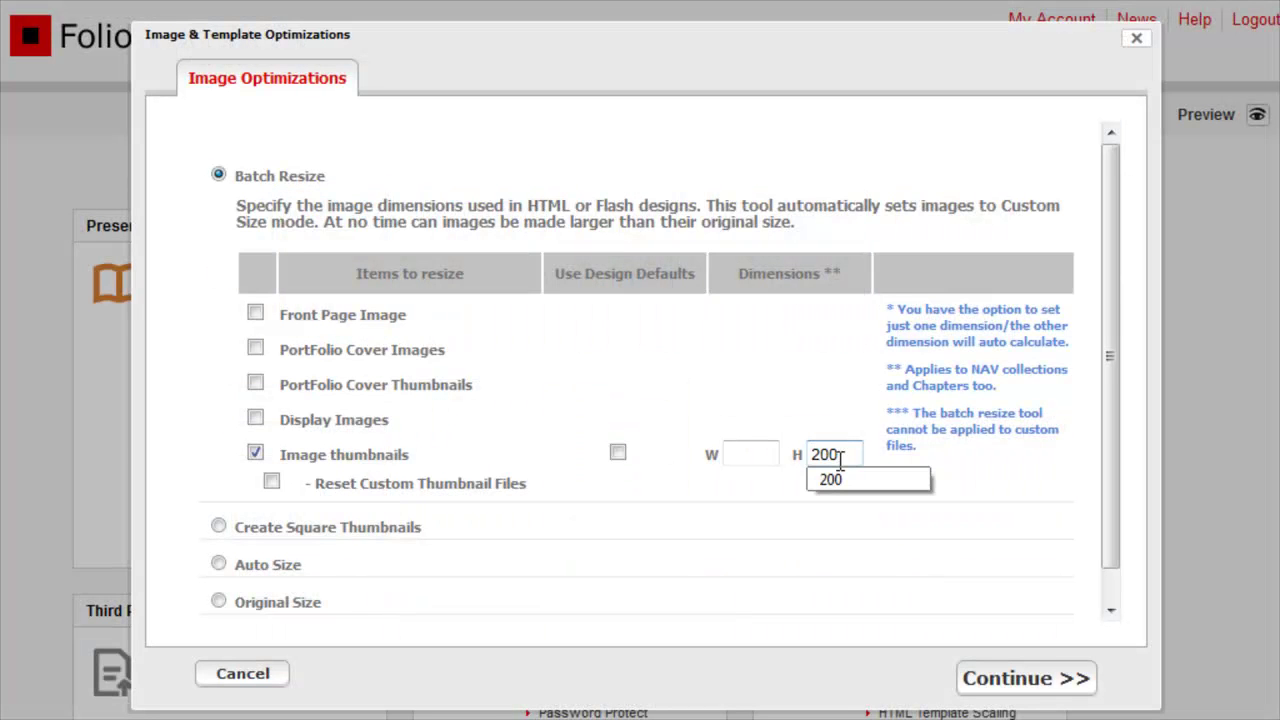
pyautogui.click(874, 474)
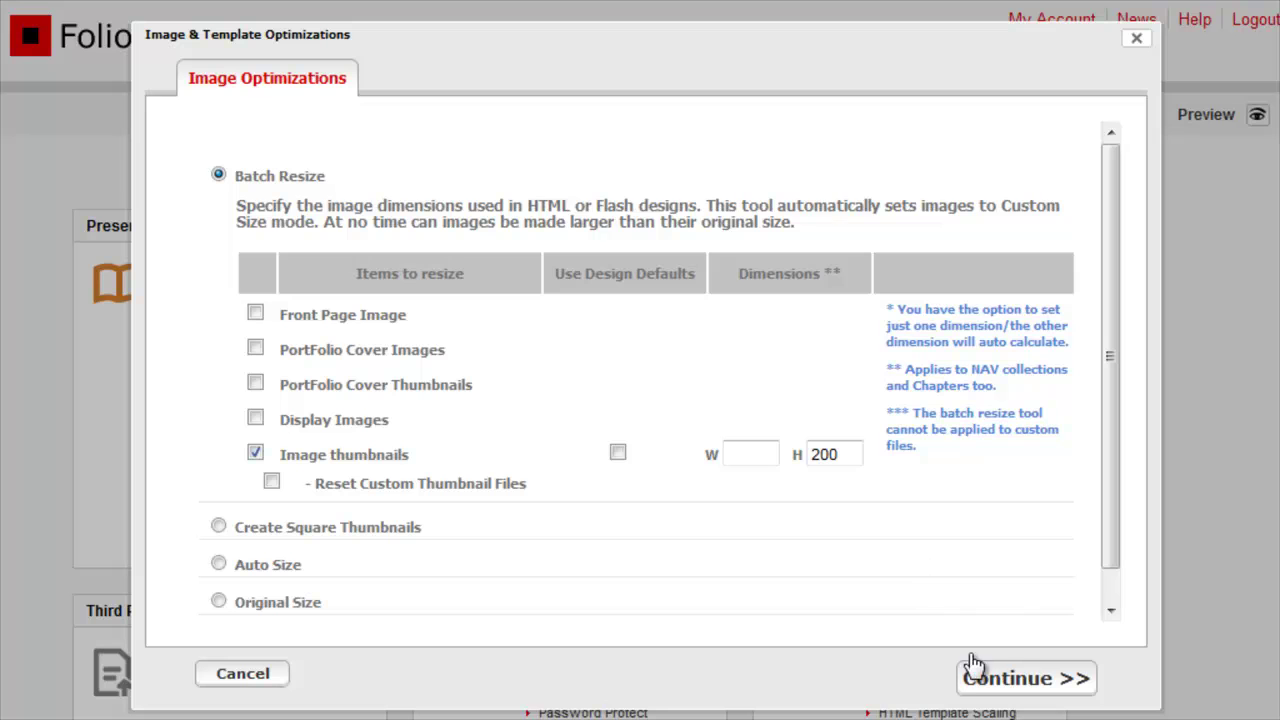
# - Run the batch resize on the SELECTED WORKS and Works on Paper - Large portfolios, skipping the remaining portfolios
pyautogui.click(987, 681)
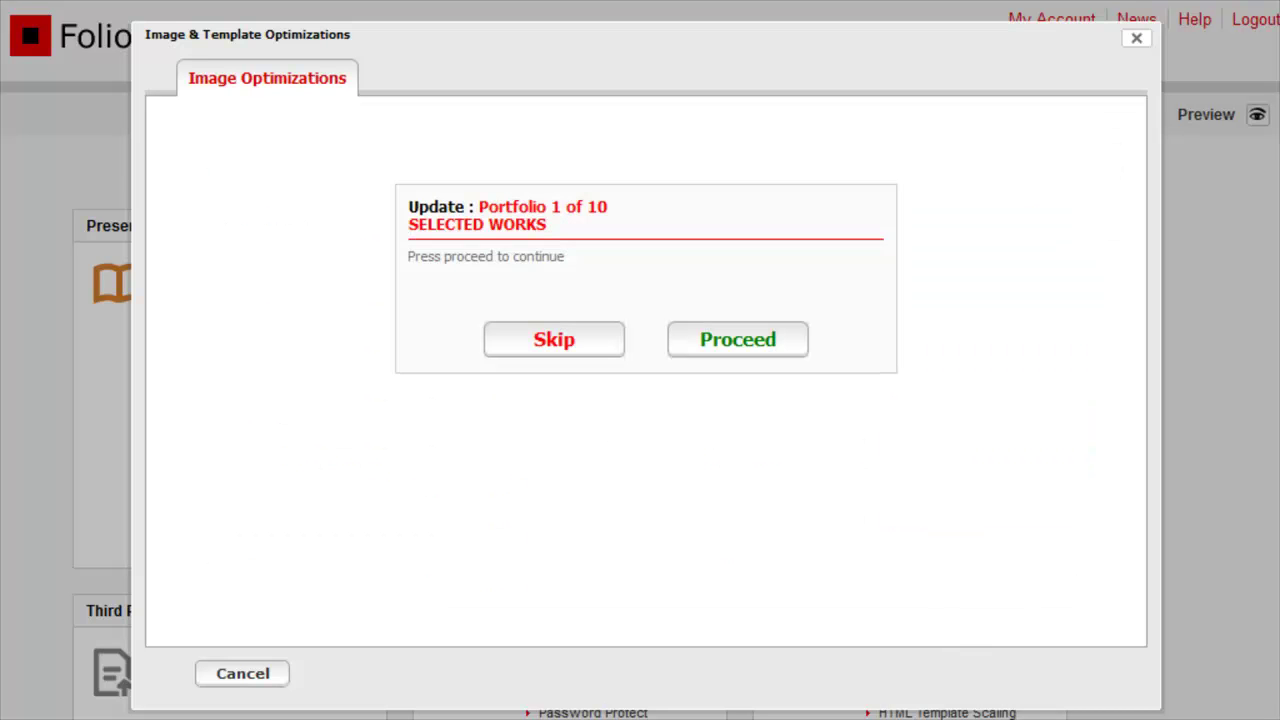
pyautogui.click(778, 345)
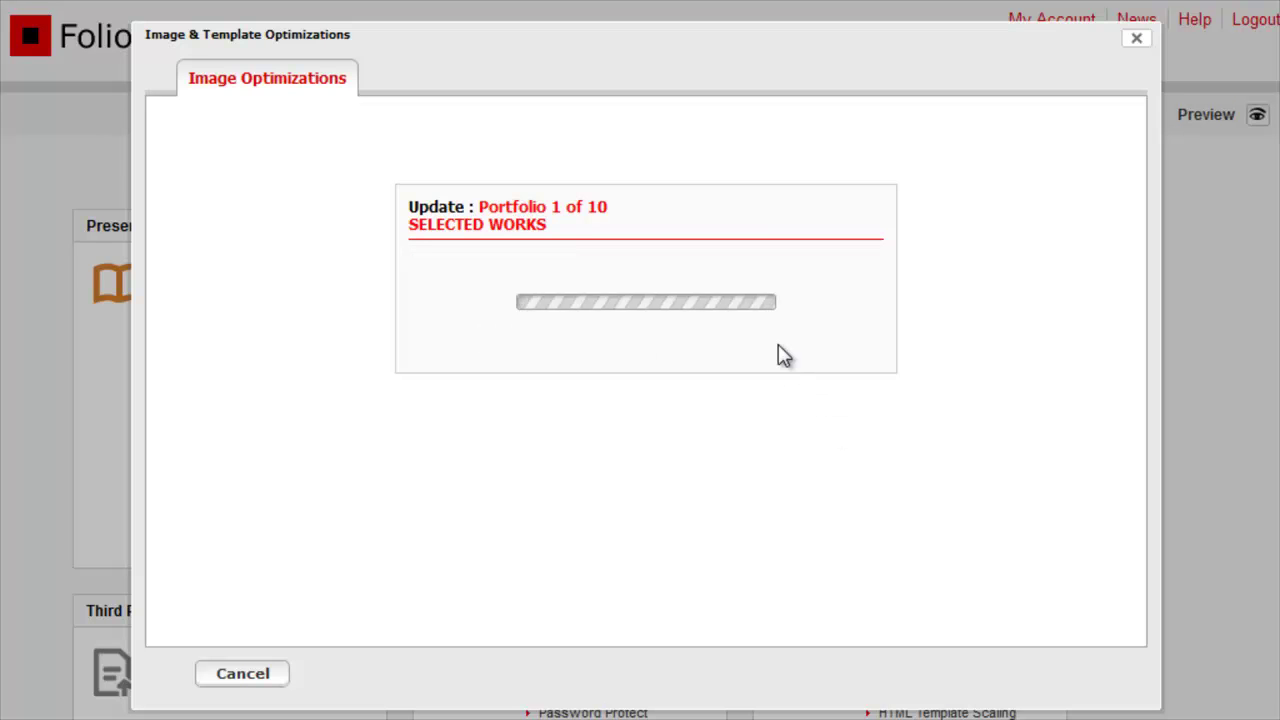
pyautogui.click(778, 348)
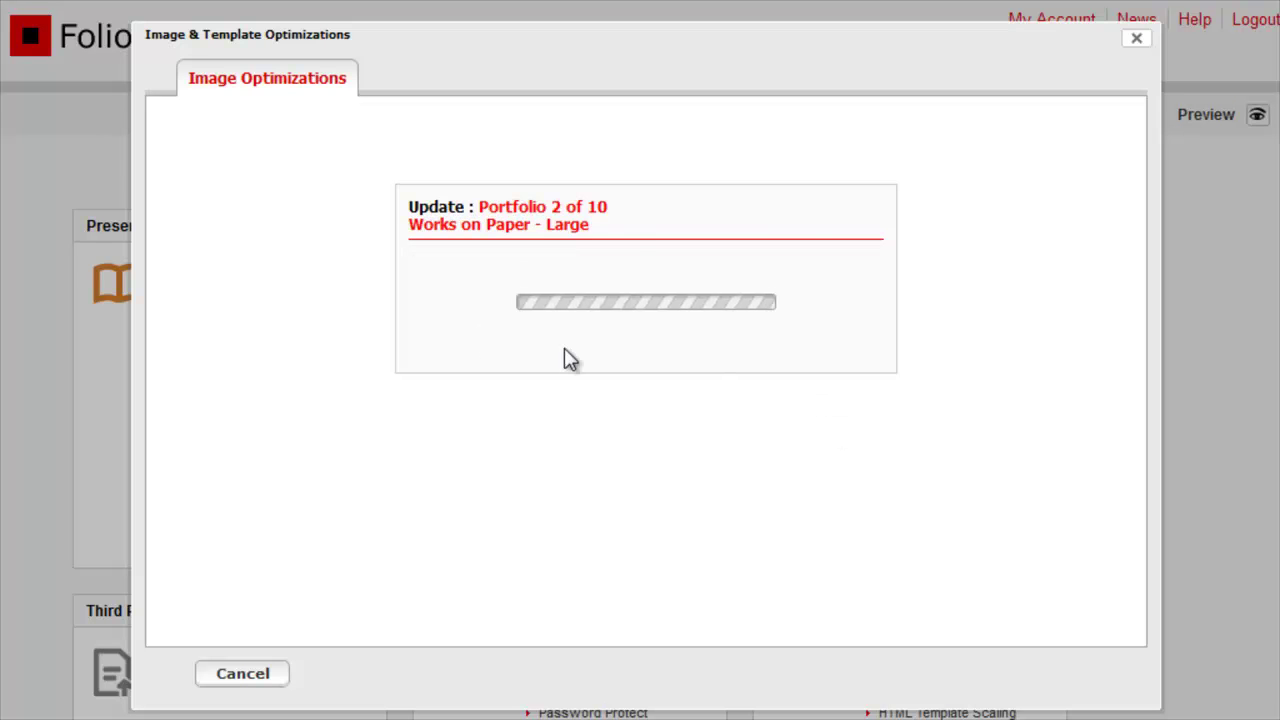
pyautogui.click(564, 348)
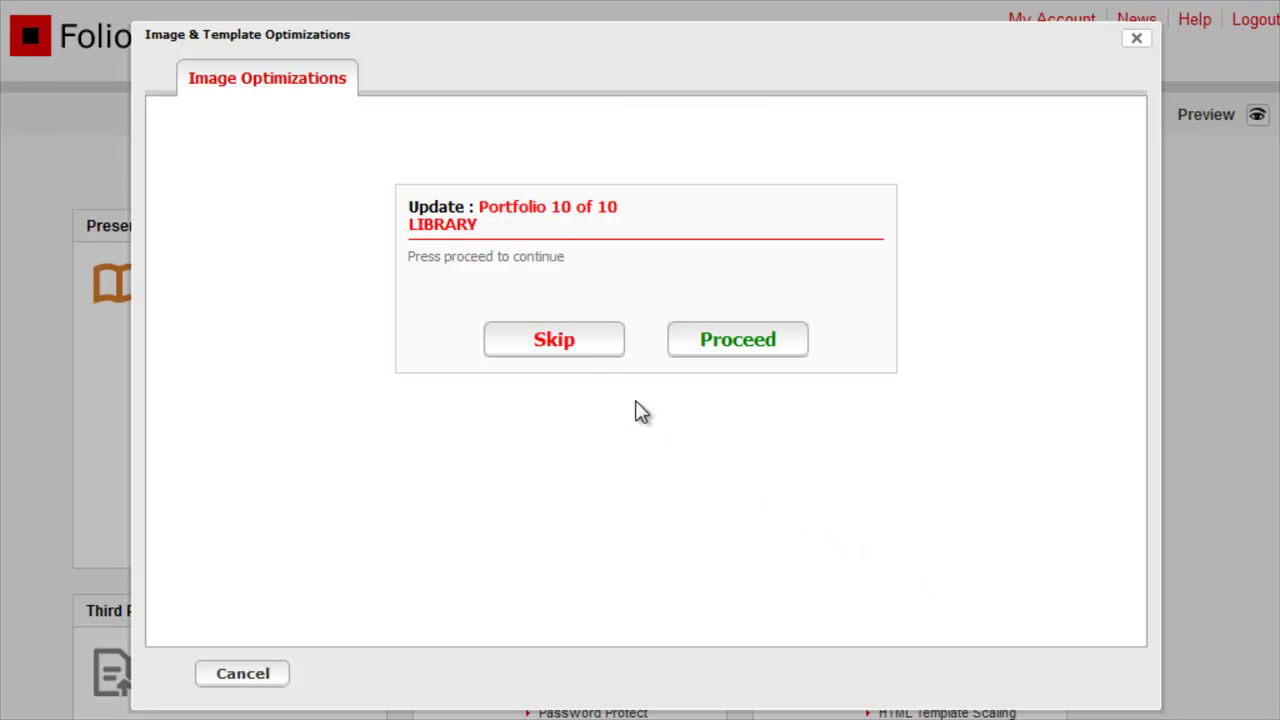
pyautogui.click(566, 344)
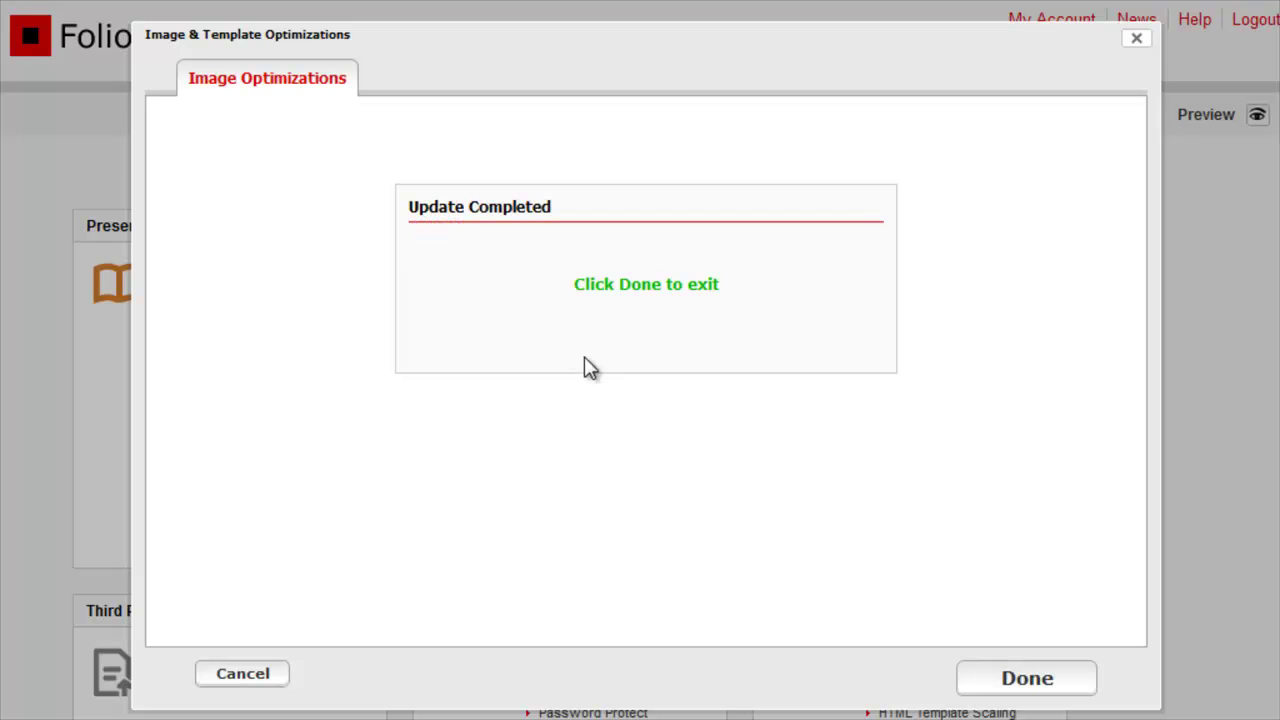
pyautogui.click(1000, 682)
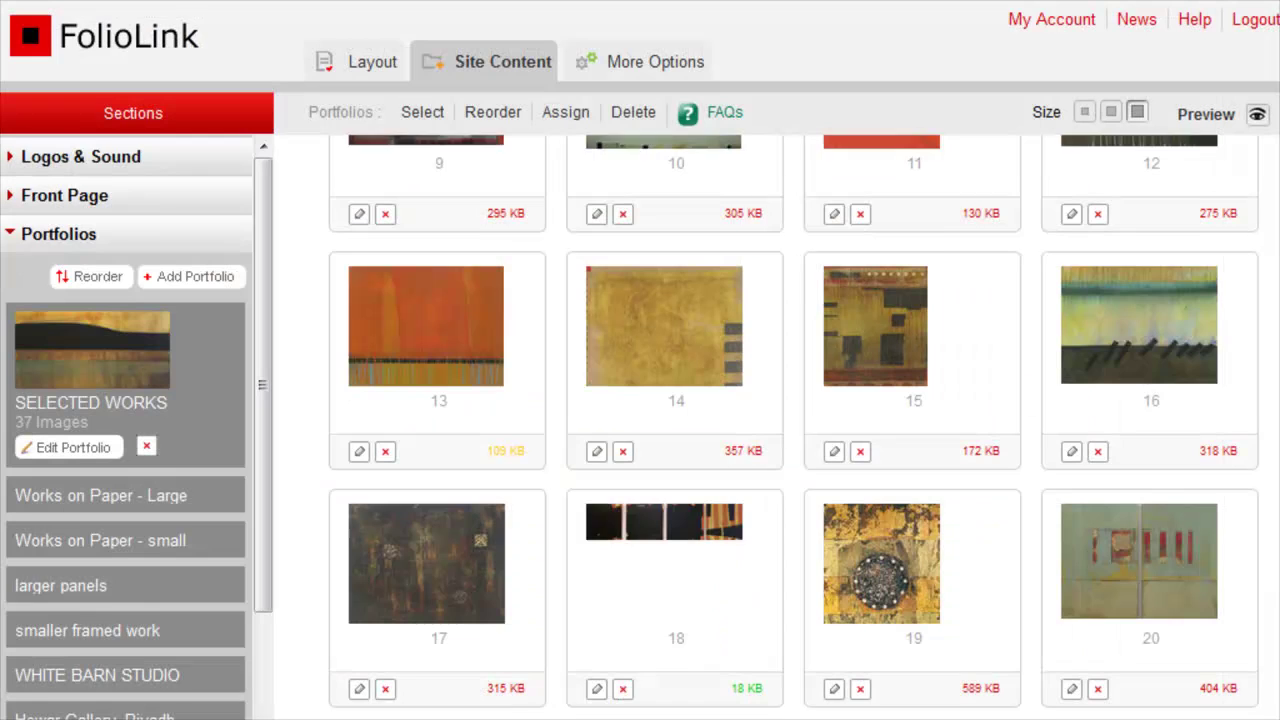
# - Review the image sizing settings of image 18, WE SAW HORSES, in the SELECTED WORKS portfolio
pyautogui.click(597, 684)
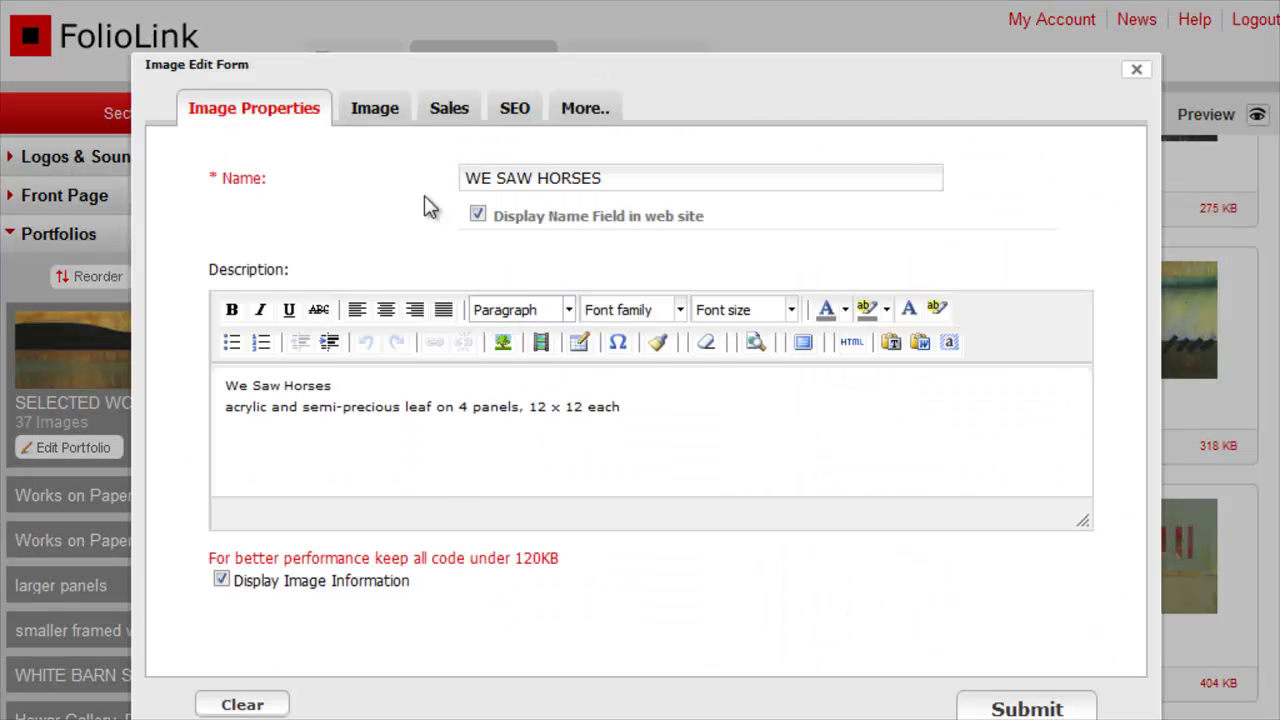
pyautogui.click(374, 108)
pyautogui.moveTo(1111, 270); pyautogui.dragTo(1120, 418)
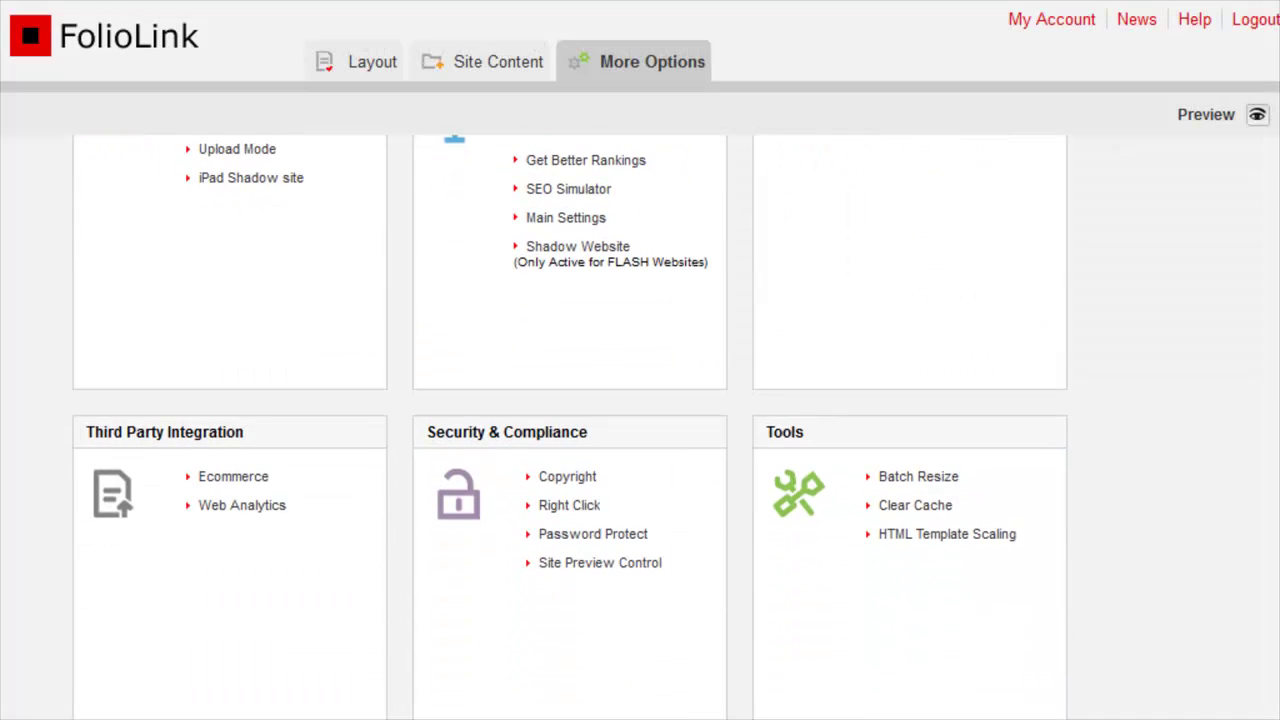
# - Examine the Auto Size and Original Size choices in the image optimization tool
pyautogui.click(938, 487)
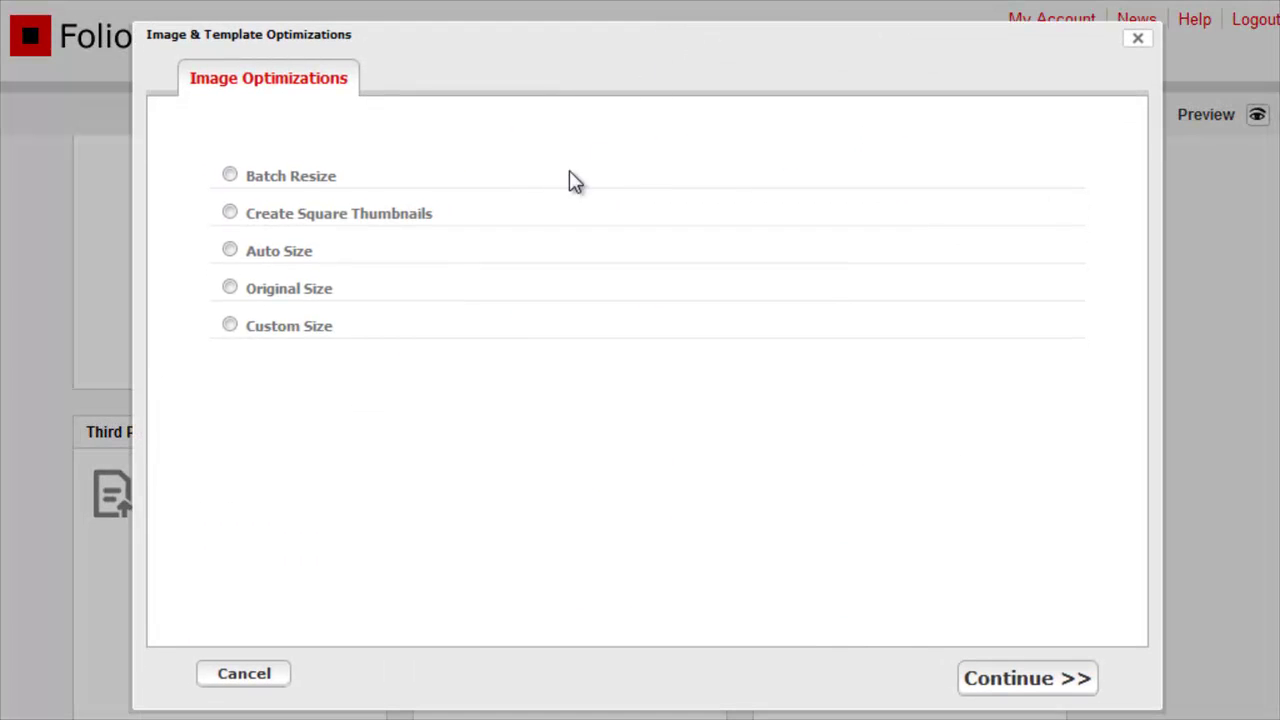
pyautogui.click(232, 254)
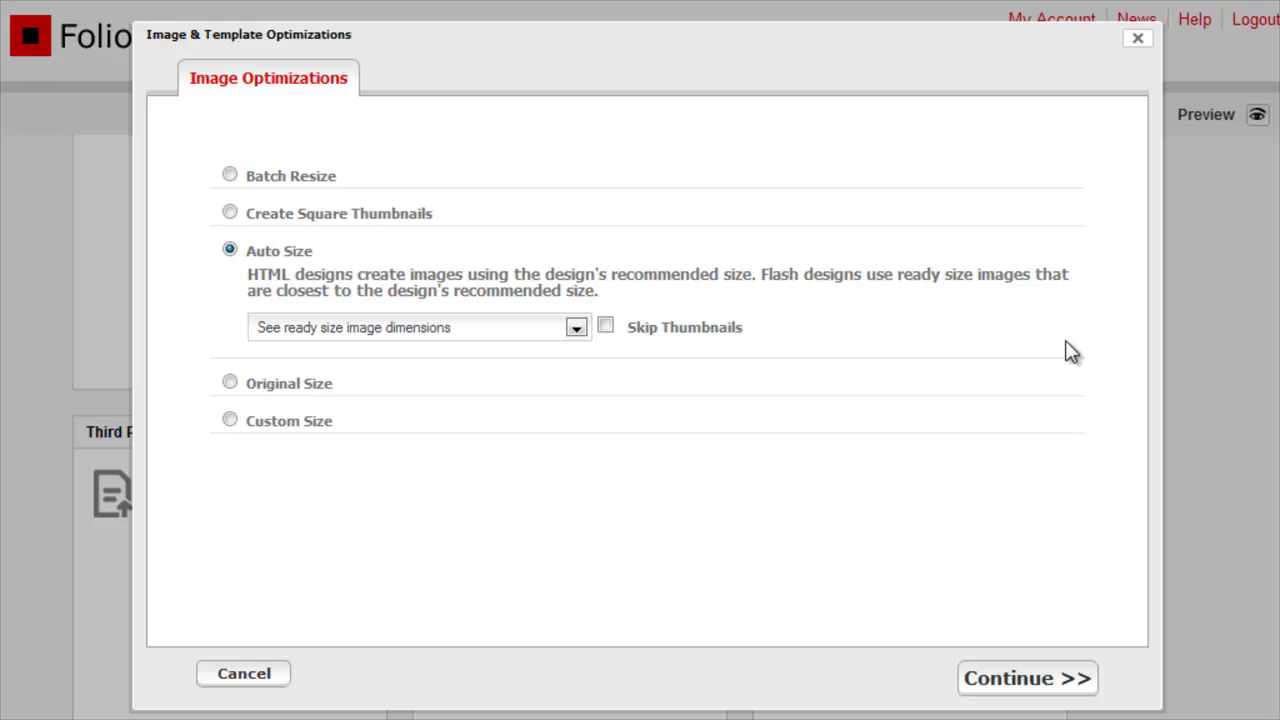
pyautogui.click(229, 383)
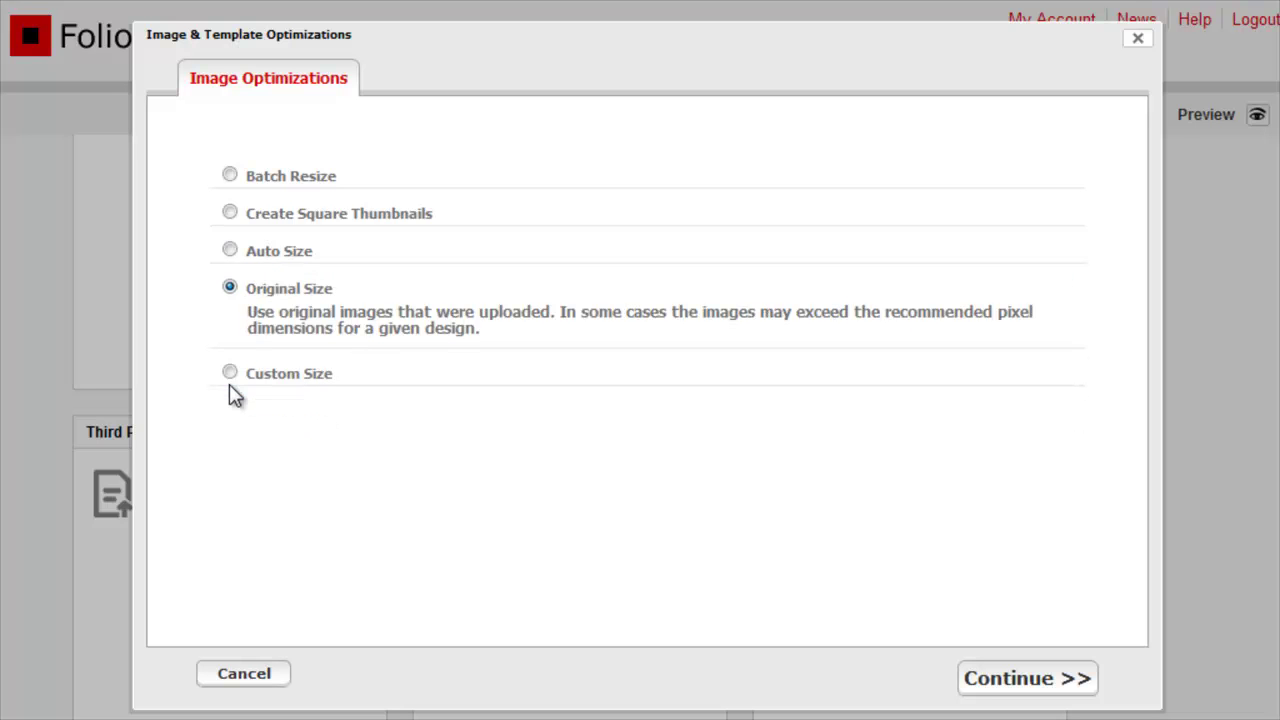